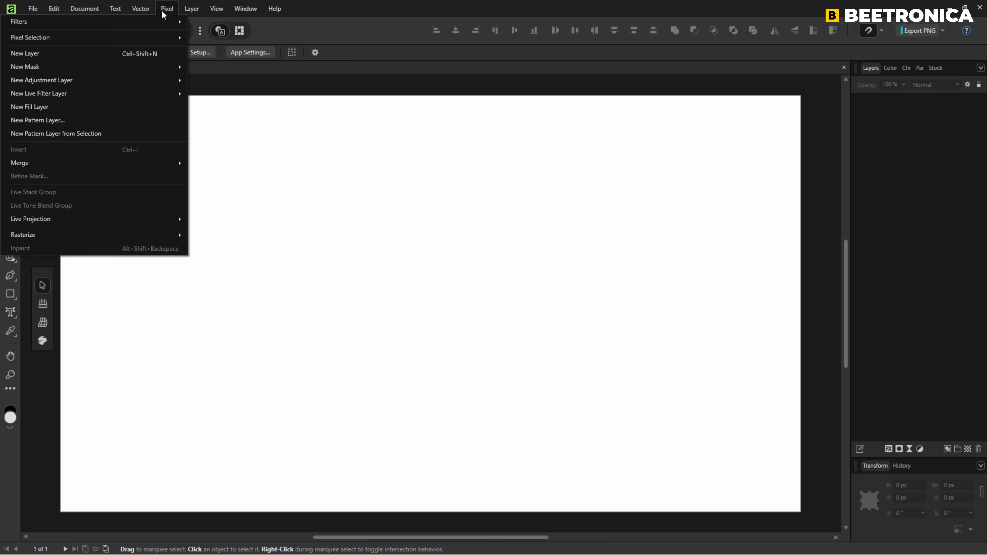
# Step: Add a new fill layer, colour it black (000000) and set its noise to 100 %
pyautogui.click(34, 107)
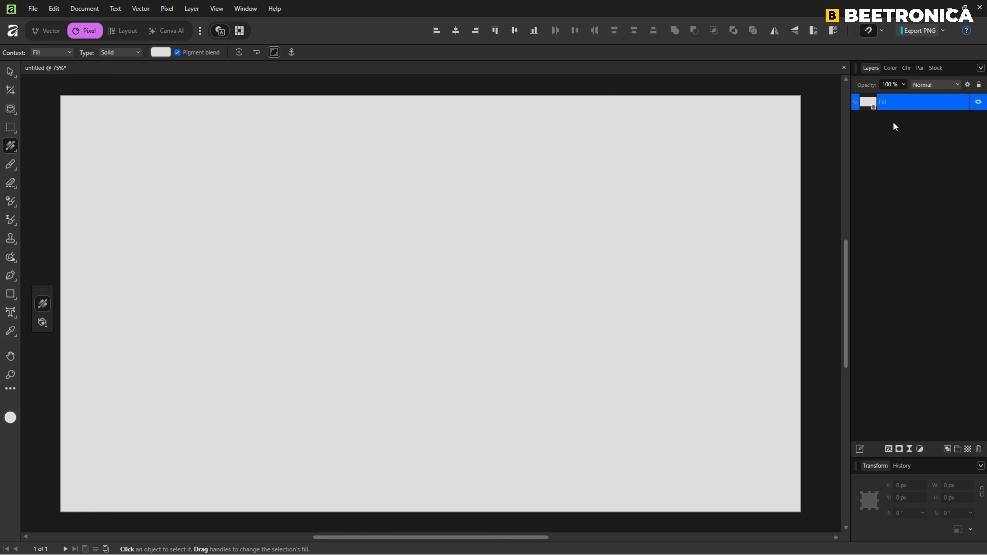
pyautogui.click(889, 69)
pyautogui.moveTo(902, 112); pyautogui.dragTo(905, 105)
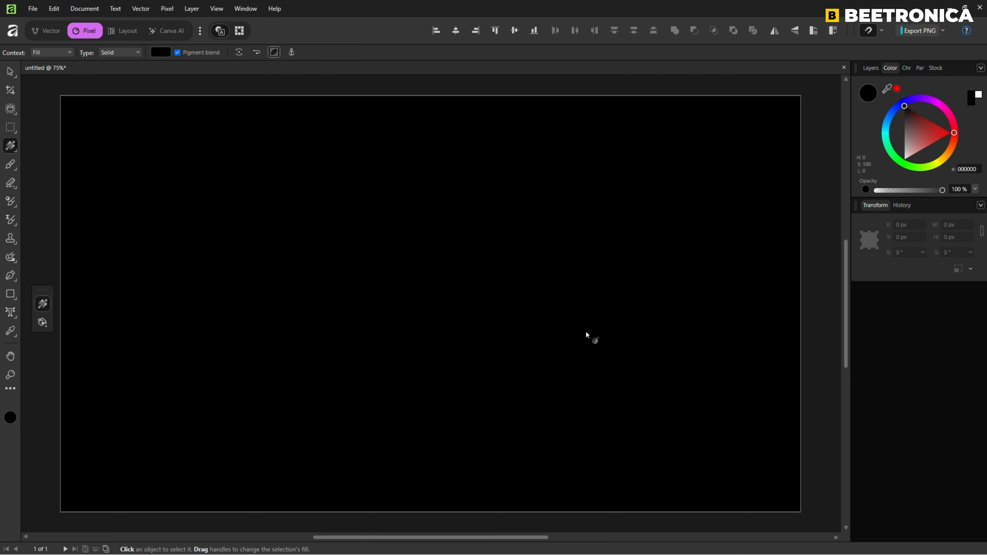
pyautogui.click(866, 190)
pyautogui.moveTo(879, 190); pyautogui.dragTo(945, 195)
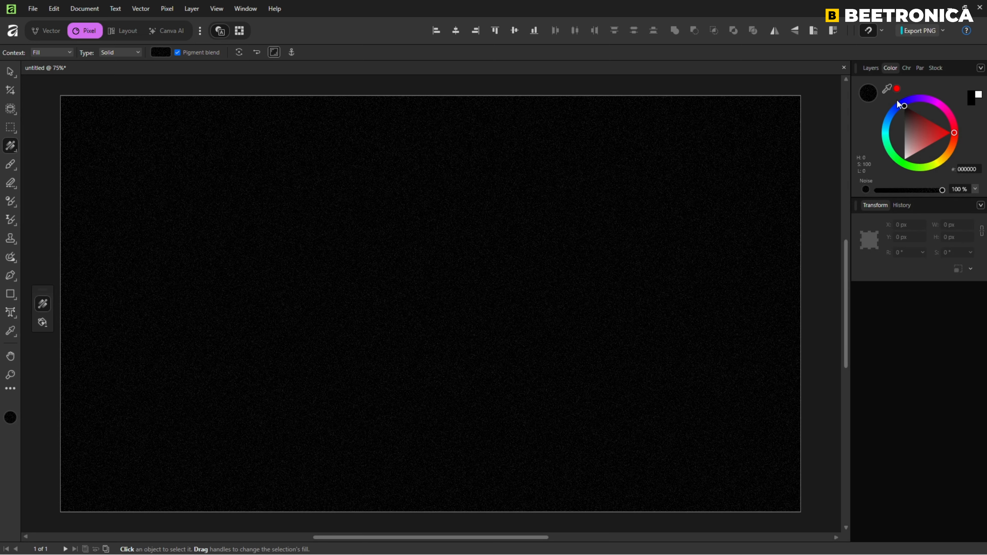
pyautogui.click(871, 67)
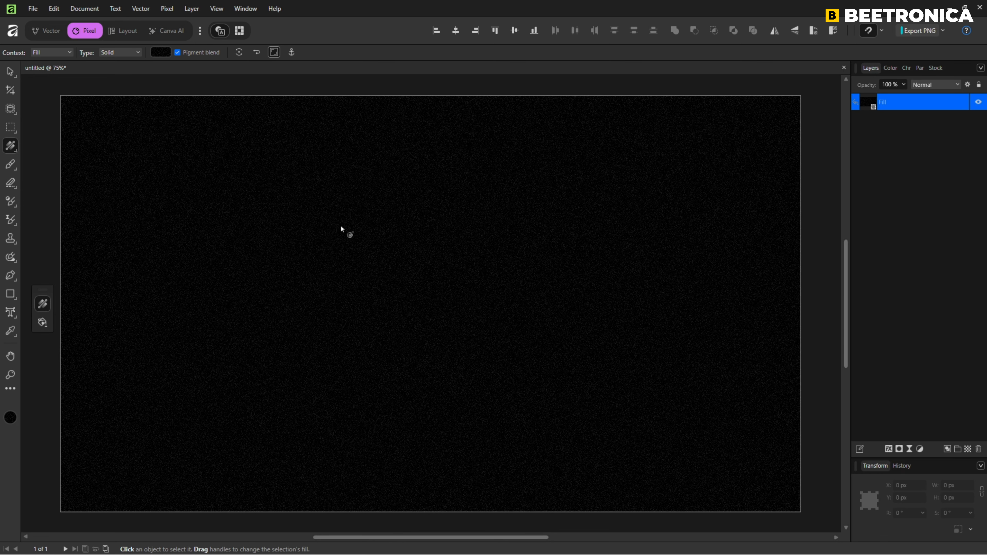
# Step: Create artistic text reading IDEAS across the middle of the canvas
pyautogui.click(12, 313)
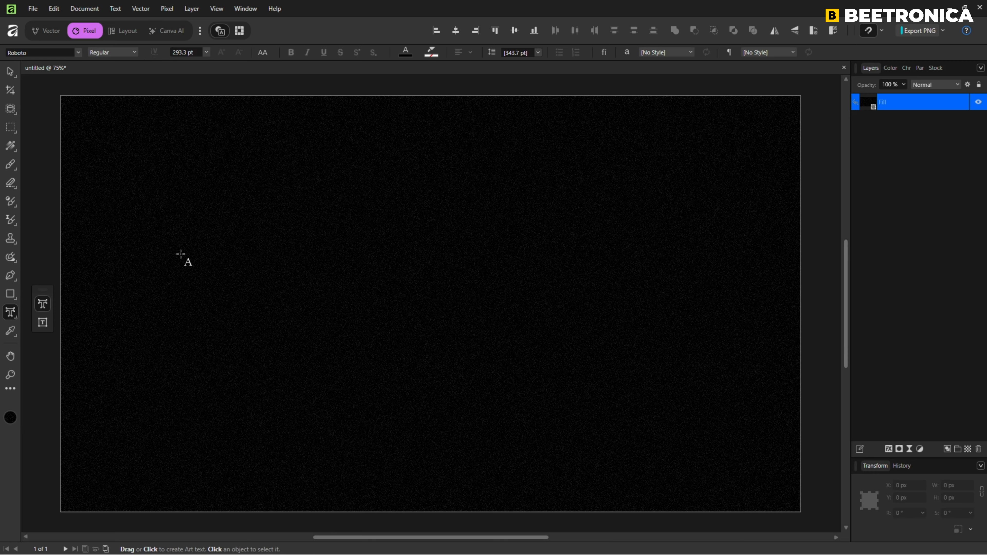
pyautogui.moveTo(187, 251); pyautogui.dragTo(213, 336)
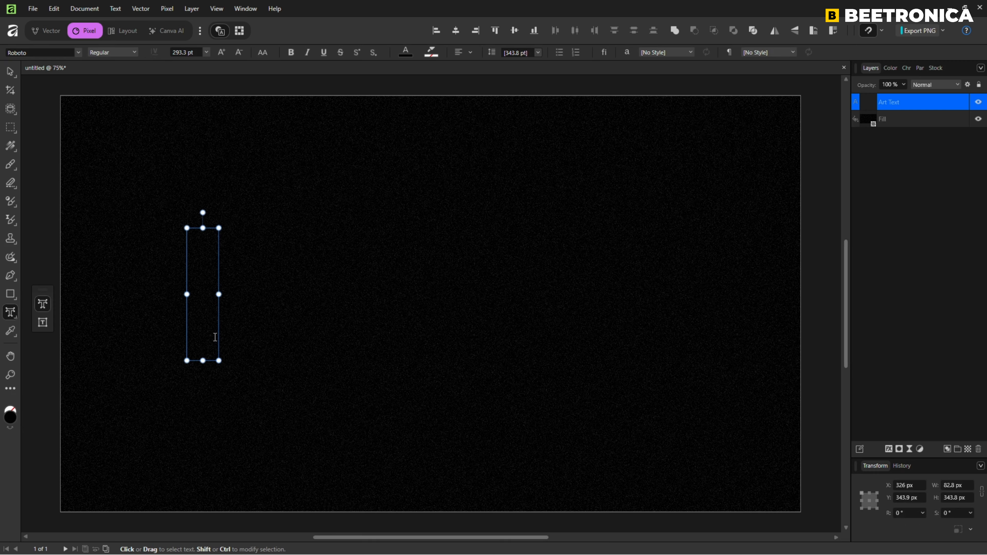
pyautogui.write('IDEAS')
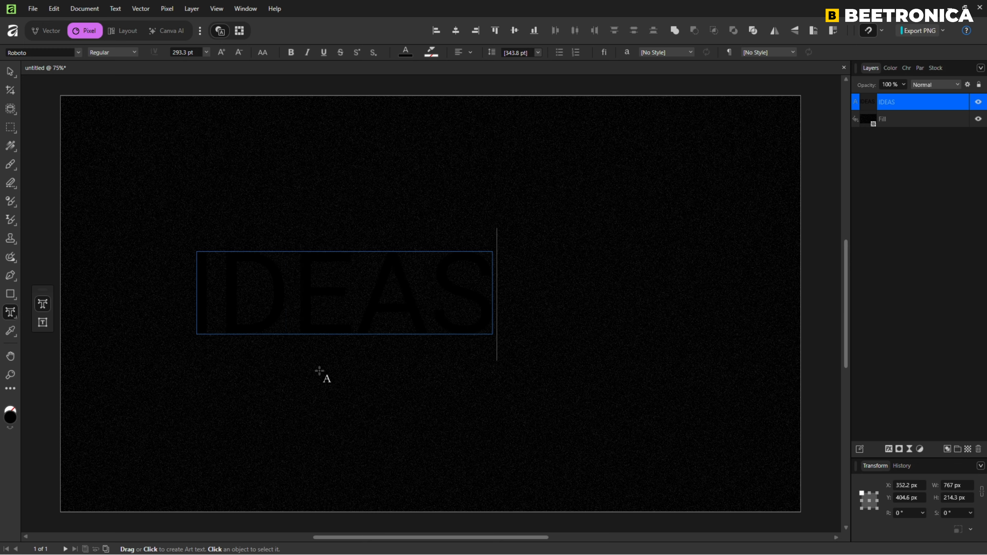
# Step: Set all of the IDEAS text in Poppins Black and enlarge it to about 1403 px wide
pyautogui.hotkey('ctrl', 'a')
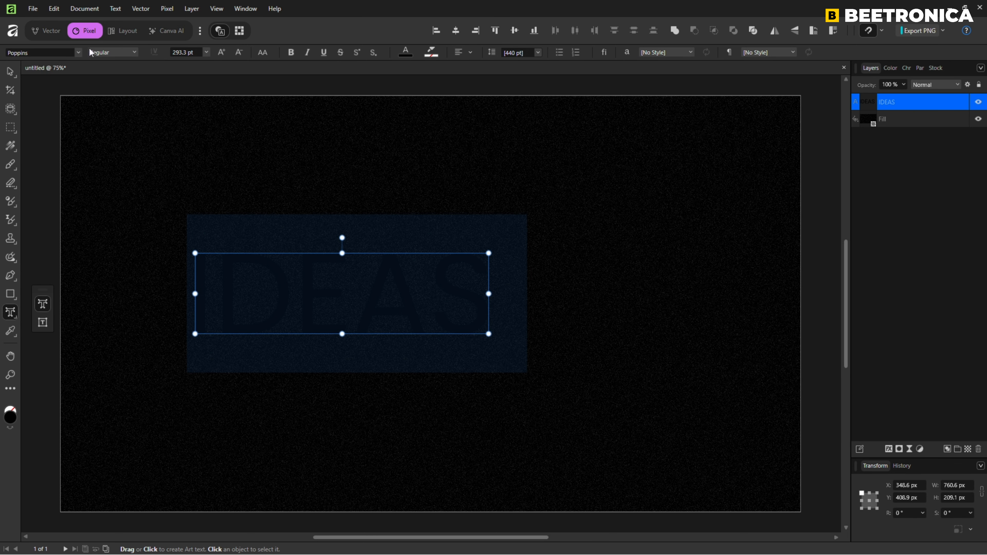
pyautogui.click(90, 52)
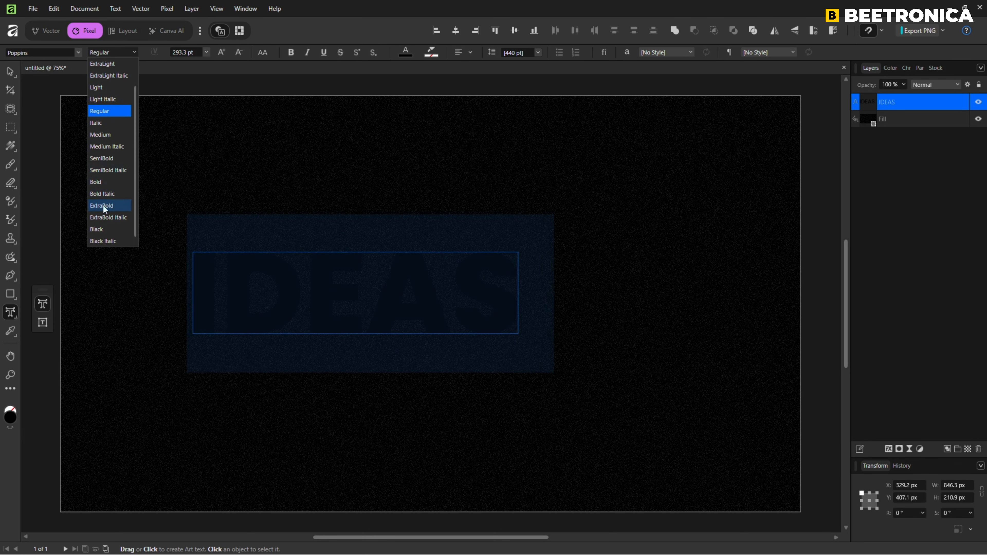
pyautogui.click(101, 231)
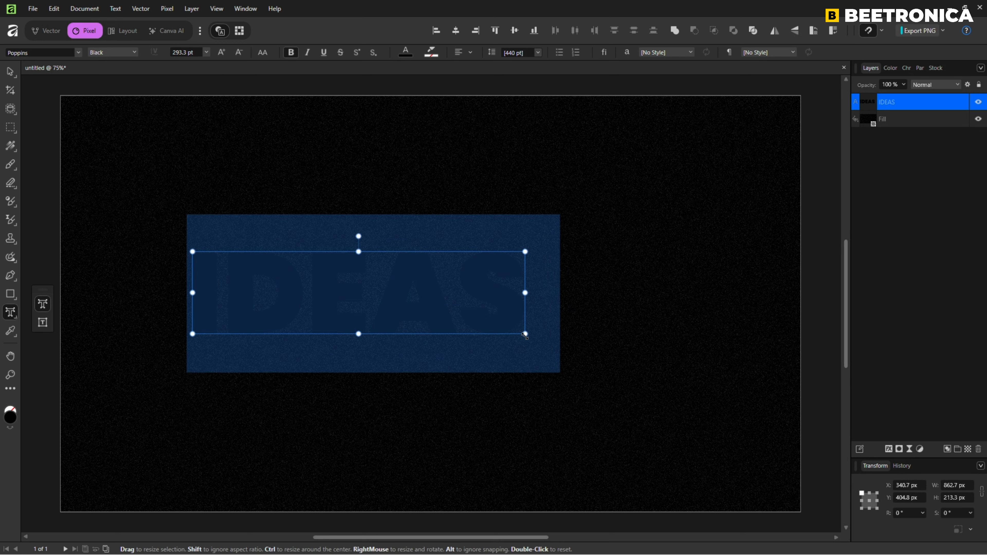
pyautogui.moveTo(525, 334); pyautogui.dragTo(701, 514)
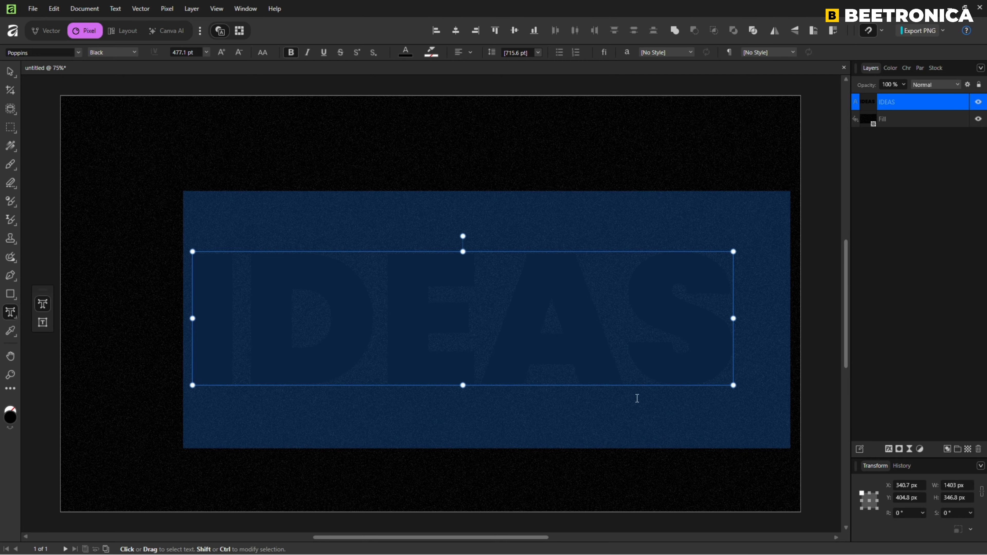
# Step: Centre-align the IDEAS text and change its fill colour to white
pyautogui.click(470, 53)
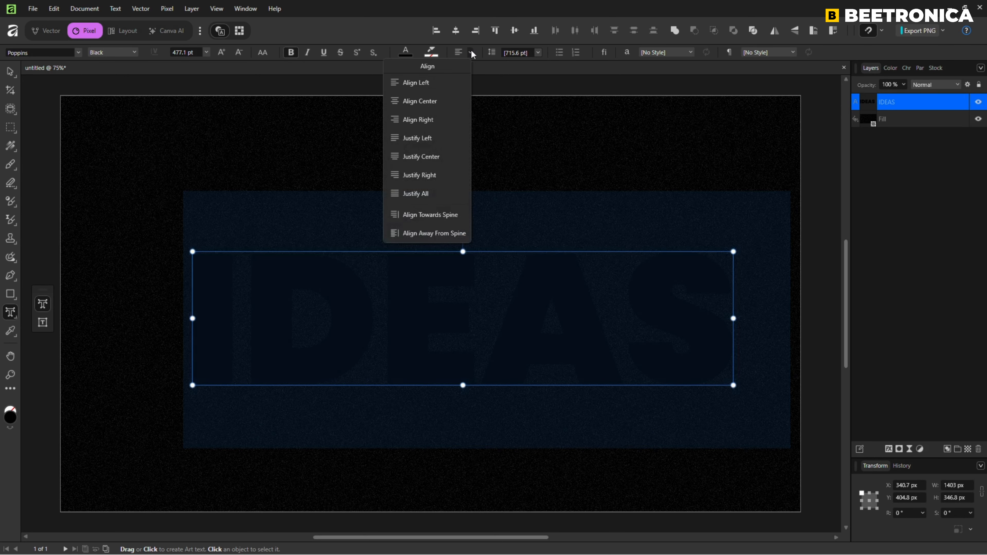
pyautogui.click(432, 99)
pyautogui.click(406, 52)
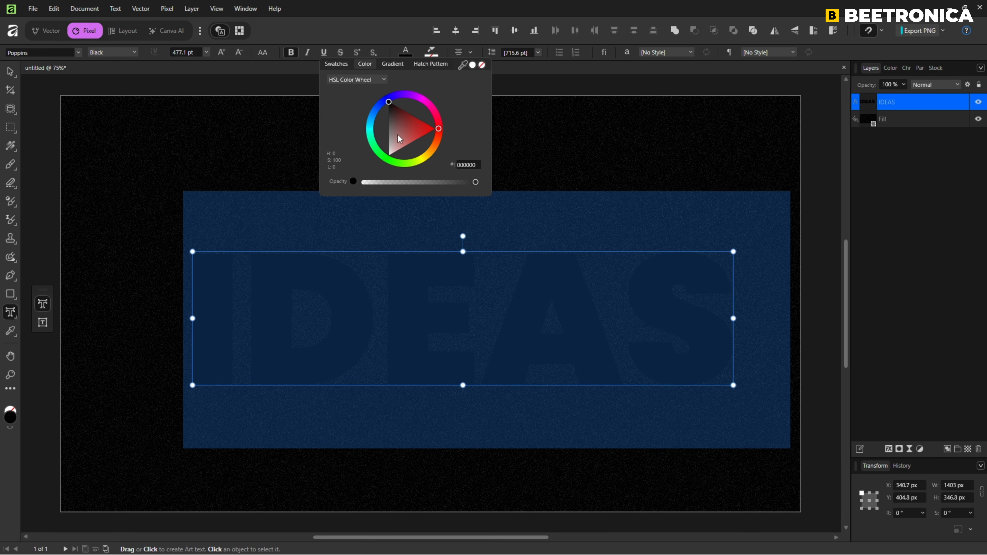
pyautogui.moveTo(400, 140); pyautogui.dragTo(384, 179)
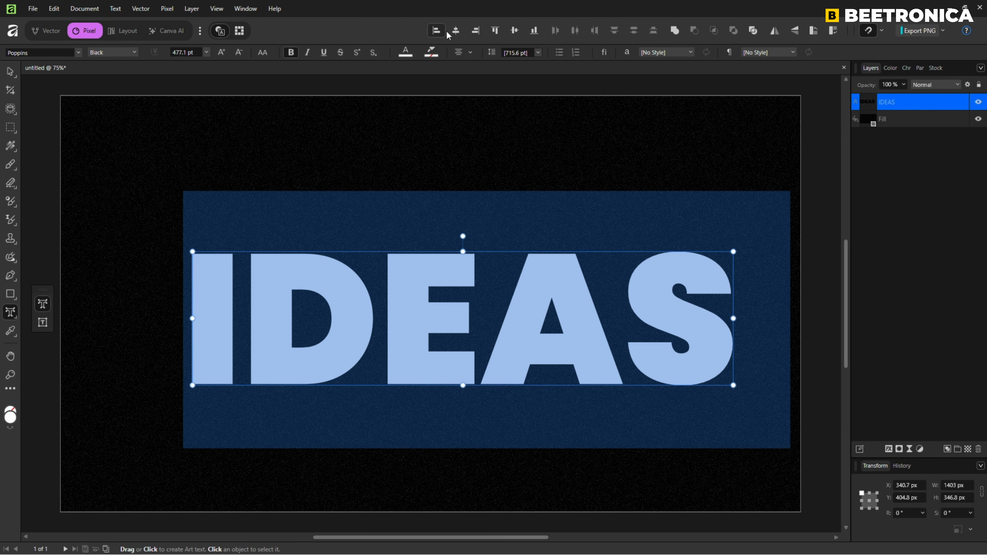
# Step: Centre the IDEAS text horizontally and vertically on the canvas and finish text editing
pyautogui.click(455, 31)
pyautogui.click(515, 31)
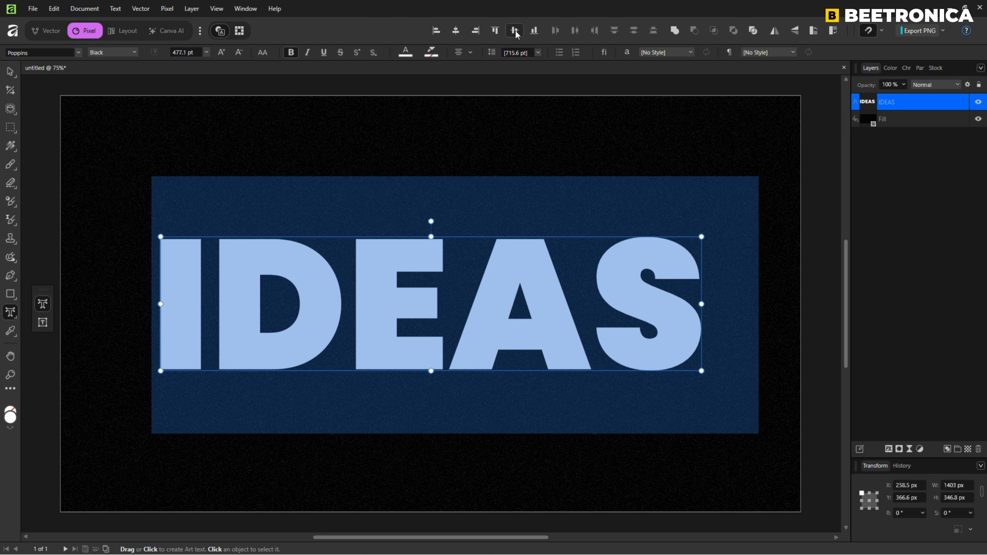
pyautogui.click(10, 72)
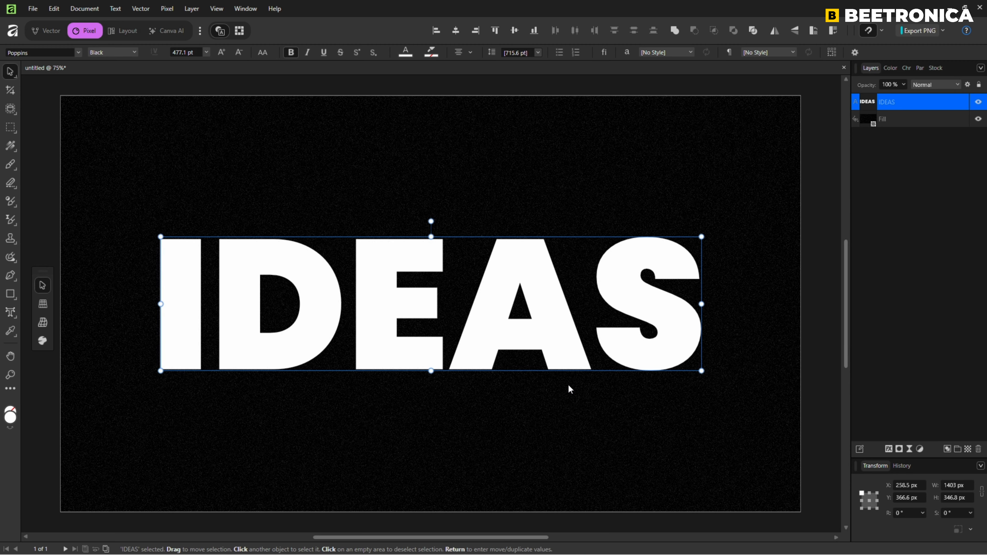
# Step: Add a live Field Blur to the text with global radius 46.3 px and its central handle at level 0 % and power 0.5
pyautogui.click(909, 448)
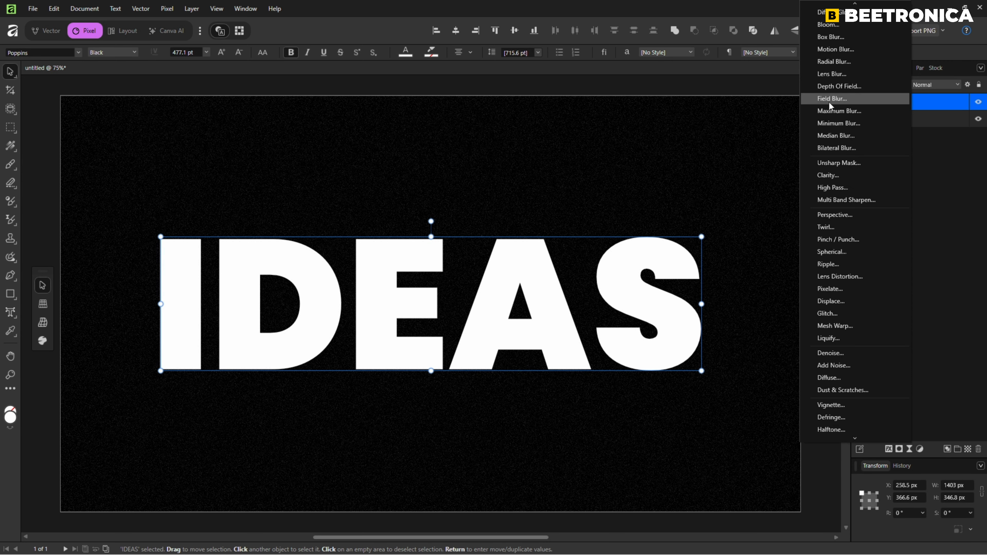
pyautogui.click(837, 98)
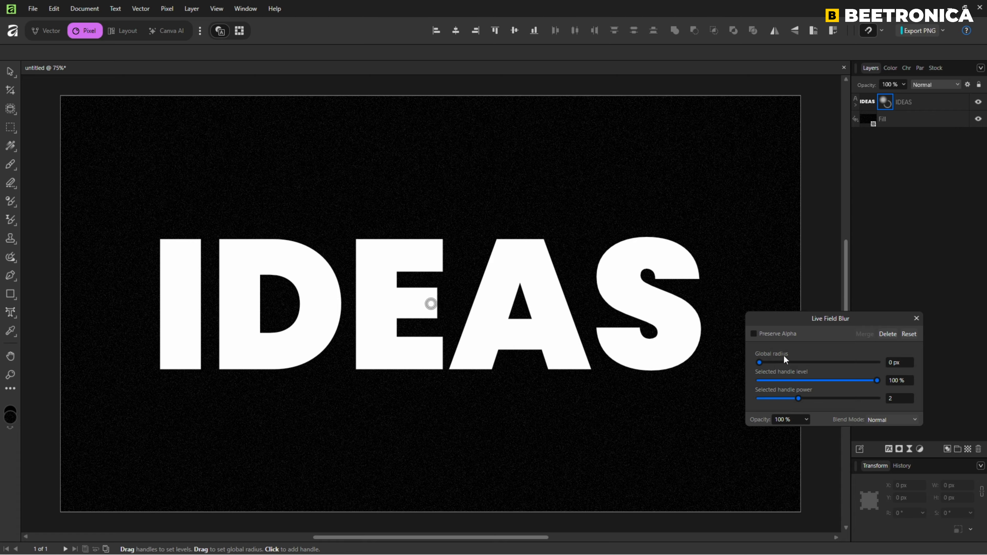
pyautogui.moveTo(761, 363); pyautogui.dragTo(813, 373)
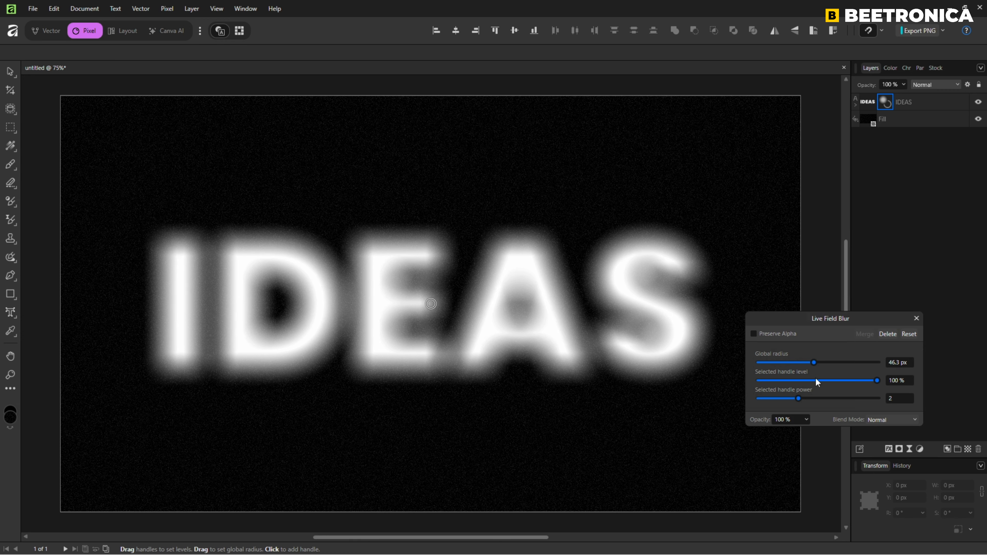
pyautogui.moveTo(877, 381); pyautogui.dragTo(757, 406)
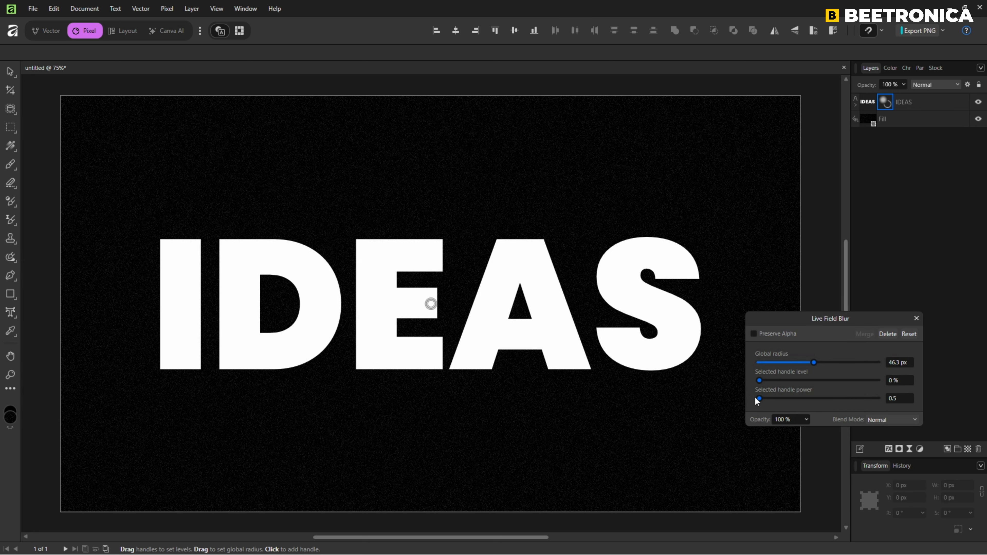
# Step: Add a blur handle near the base of the letter I with power 0.5 and level about 40 %
pyautogui.click(174, 345)
pyautogui.moveTo(760, 380); pyautogui.dragTo(738, 397)
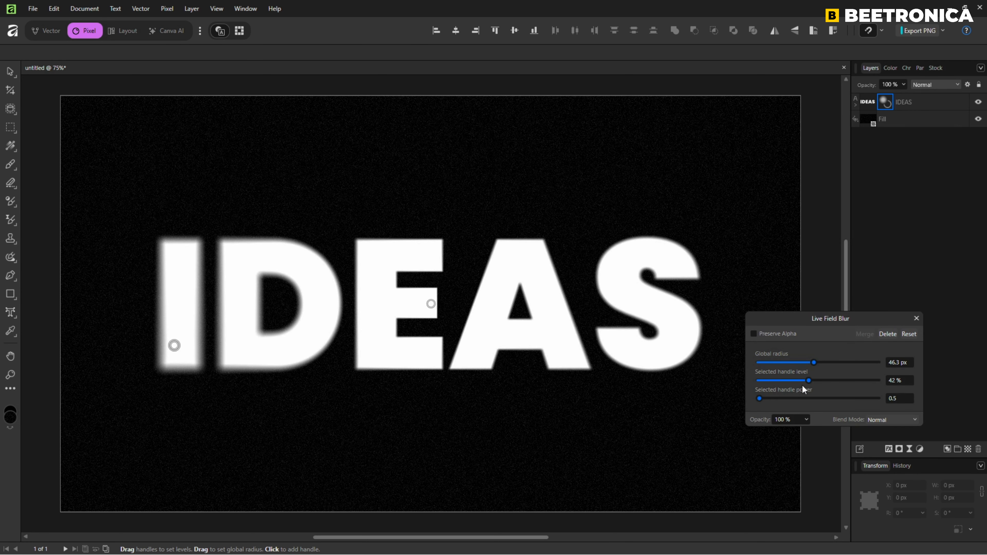
pyautogui.moveTo(810, 383)
pyautogui.mouseDown()
pyautogui.moveTo(886, 380)
pyautogui.moveTo(805, 381)
pyautogui.mouseUp()
# Step: Add blur handles near the tops of the D and the S, giving the S handle level 62 % and power 0.5
pyautogui.click(299, 261)
pyautogui.moveTo(798, 399); pyautogui.dragTo(836, 386)
pyautogui.click(672, 256)
pyautogui.click(577, 356)
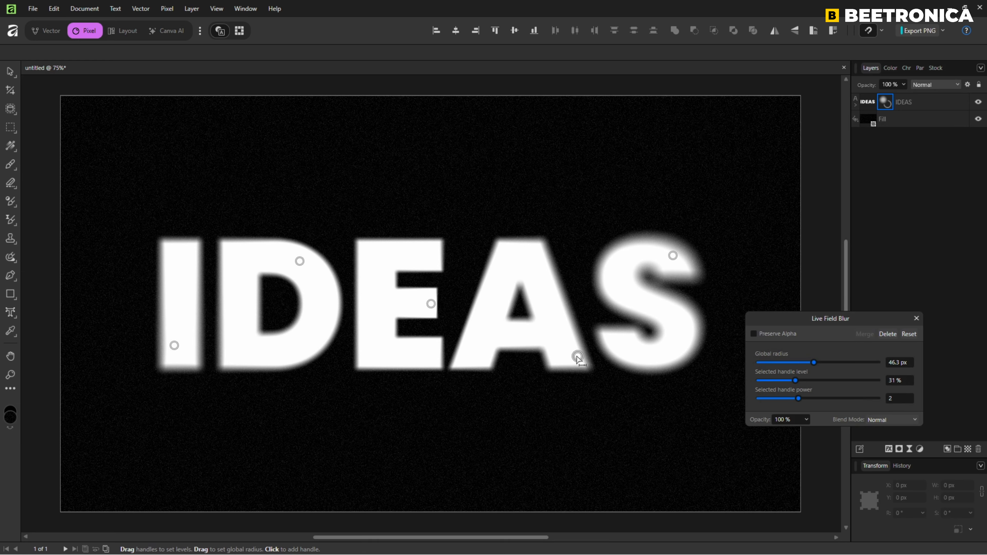
pyautogui.moveTo(797, 399); pyautogui.dragTo(743, 403)
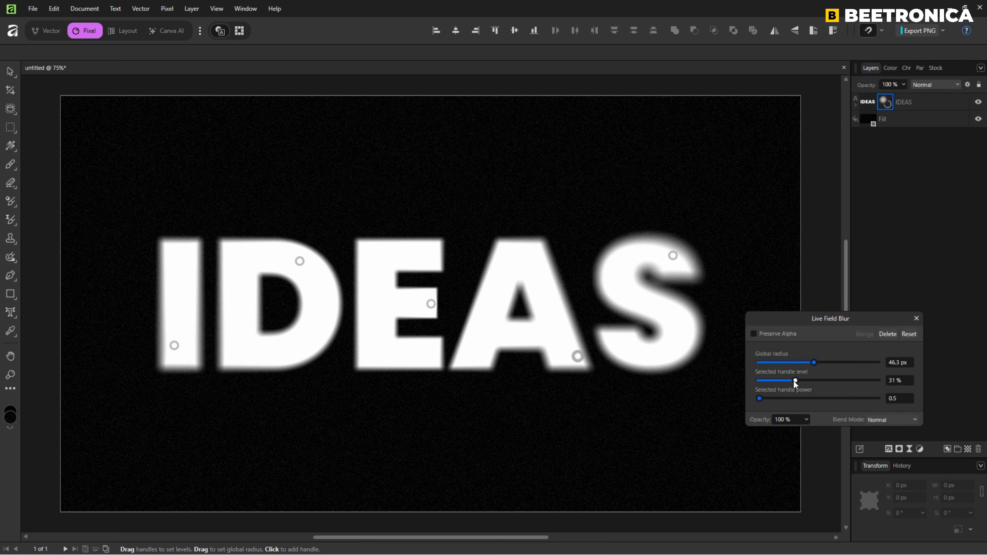
pyautogui.moveTo(795, 383); pyautogui.dragTo(816, 381)
pyautogui.moveTo(565, 344)
pyautogui.mouseDown()
pyautogui.moveTo(560, 328)
pyautogui.moveTo(516, 308)
pyautogui.moveTo(483, 341)
pyautogui.moveTo(522, 359)
pyautogui.moveTo(571, 362)
pyautogui.moveTo(519, 285)
pyautogui.moveTo(439, 287)
pyautogui.moveTo(408, 327)
pyautogui.moveTo(511, 302)
pyautogui.moveTo(564, 352)
pyautogui.mouseUp()
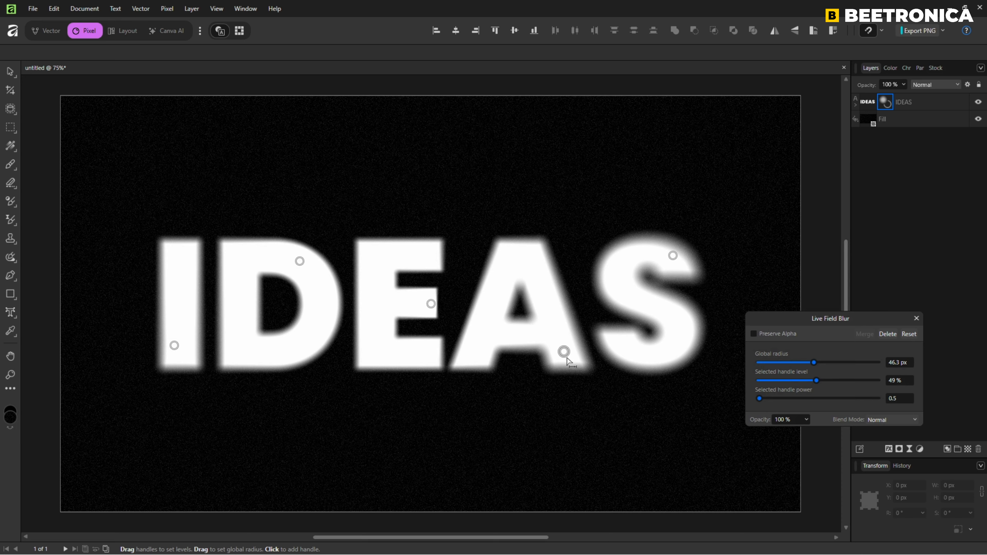
pyautogui.press('Delete')
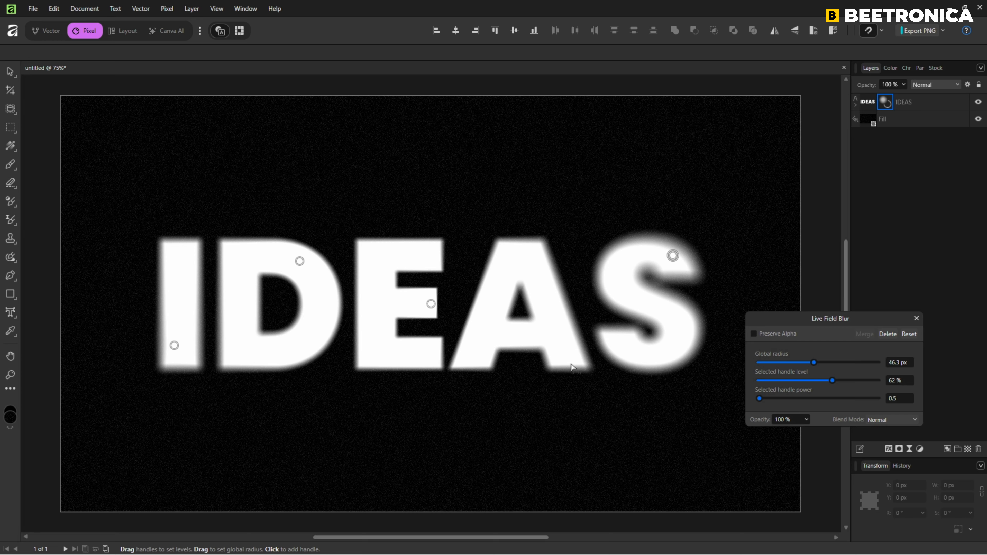
# Step: Add a blur handle on the lower leg of the A with power 0.5 and level 44 %, and finish the Field Blur
pyautogui.click(567, 345)
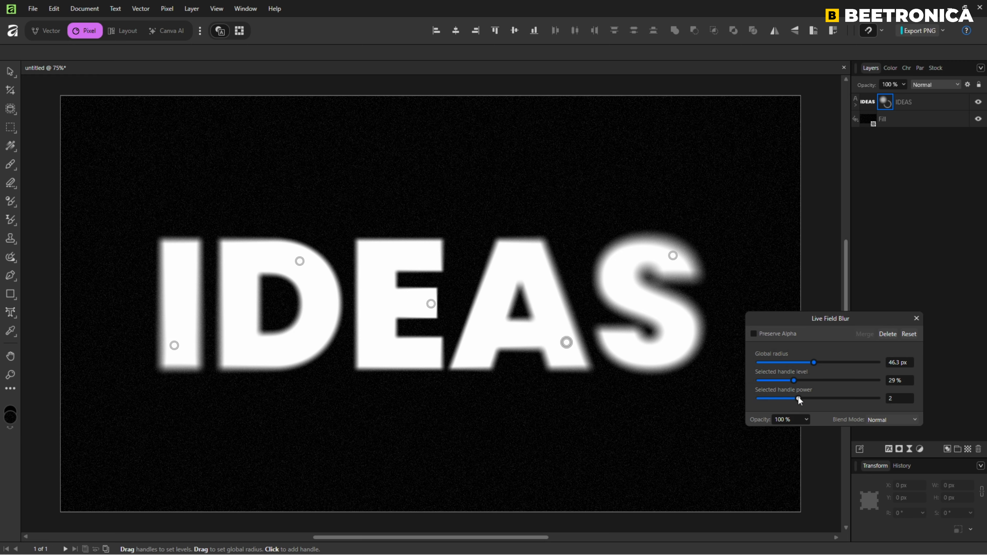
pyautogui.moveTo(798, 398); pyautogui.dragTo(740, 398)
pyautogui.moveTo(812, 382)
pyautogui.mouseDown()
pyautogui.moveTo(821, 380)
pyautogui.moveTo(812, 381)
pyautogui.mouseUp()
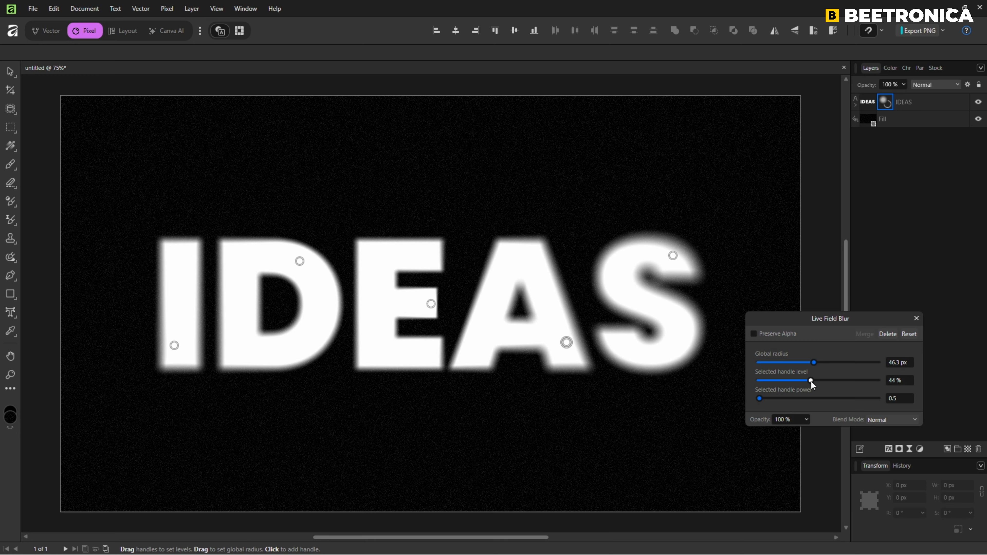
pyautogui.click(917, 318)
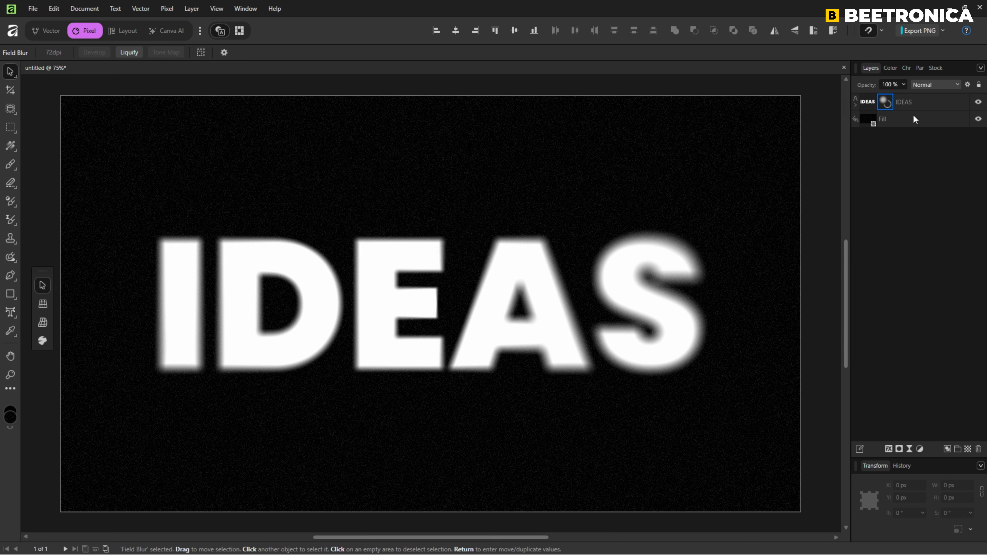
# Step: Apply a live Add Noise filter to the IDEAS text layer with monochromatic Gaussian noise at about 85 % intensity
pyautogui.click(919, 101)
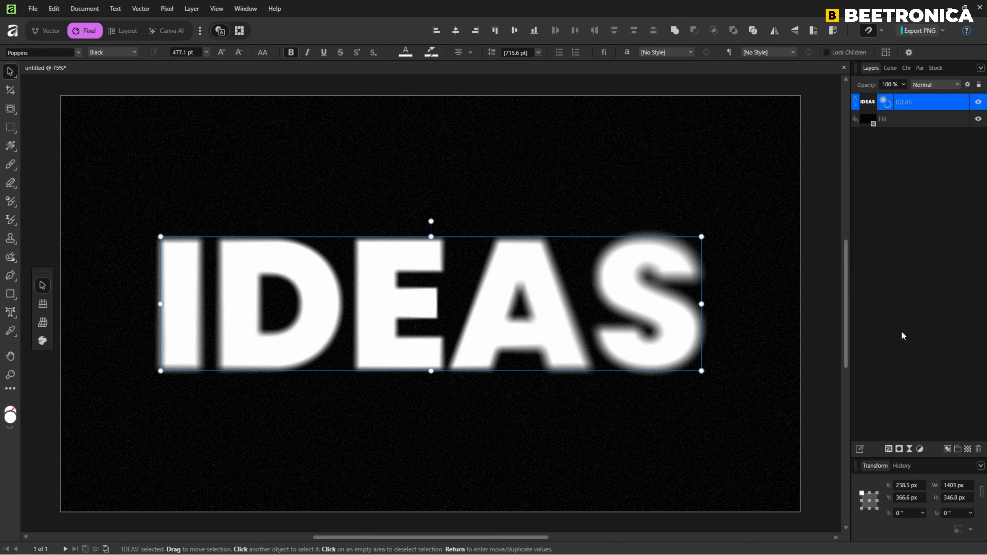
pyautogui.click(909, 449)
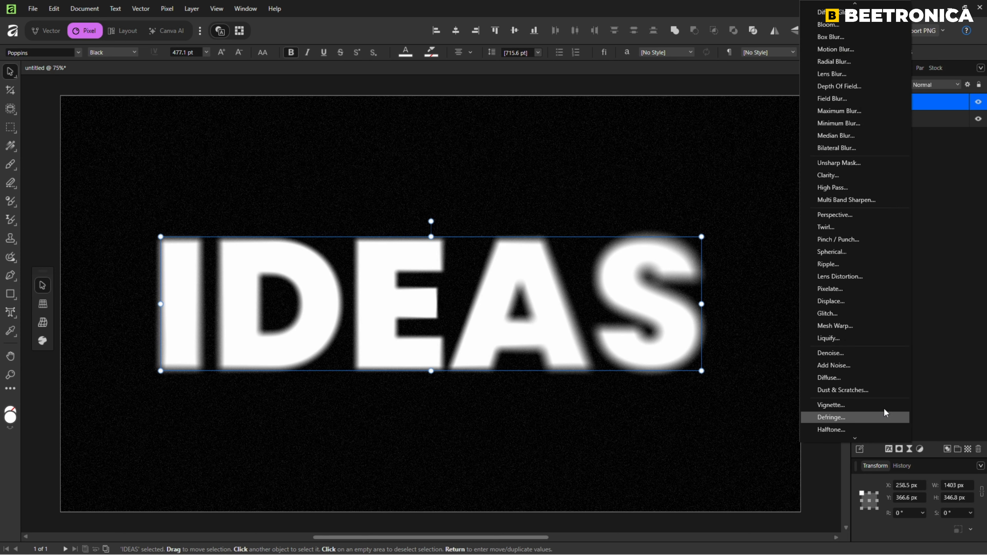
pyautogui.click(831, 367)
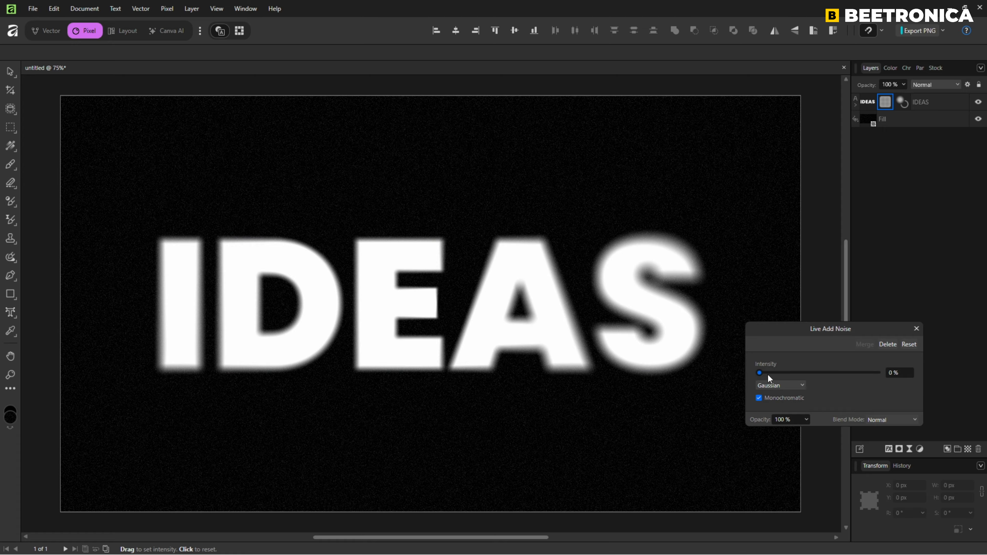
pyautogui.moveTo(769, 374); pyautogui.dragTo(788, 372)
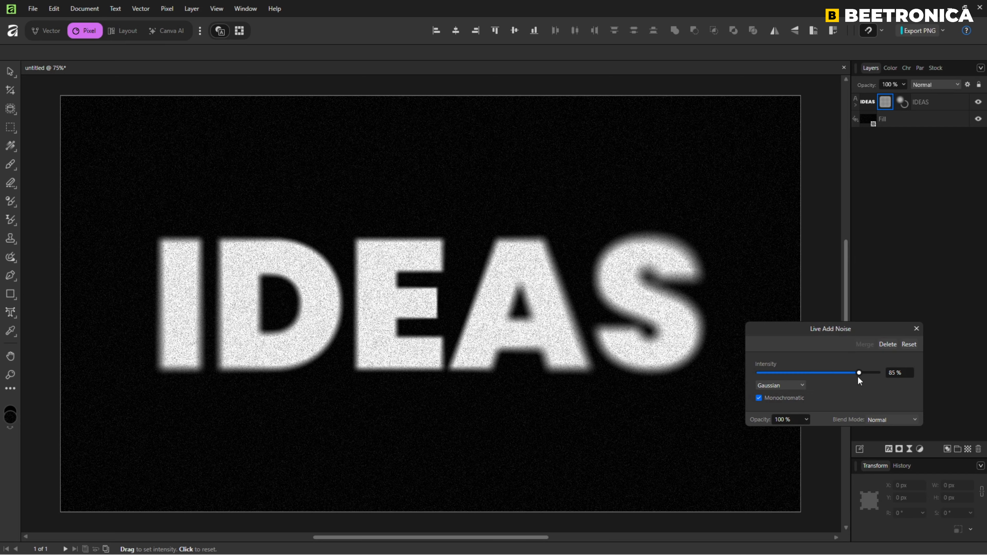
pyautogui.moveTo(853, 377); pyautogui.dragTo(857, 377)
pyautogui.click(916, 329)
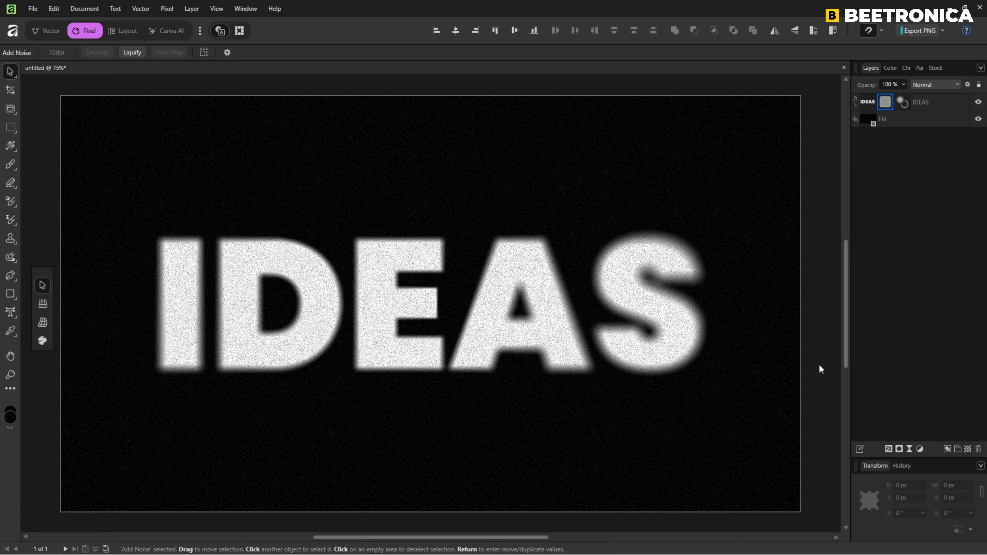
# Step: Add a Recolor adjustment above the IDEAS text with hue 213.6°, saturation 100 % and lightness 1 %
pyautogui.click(942, 107)
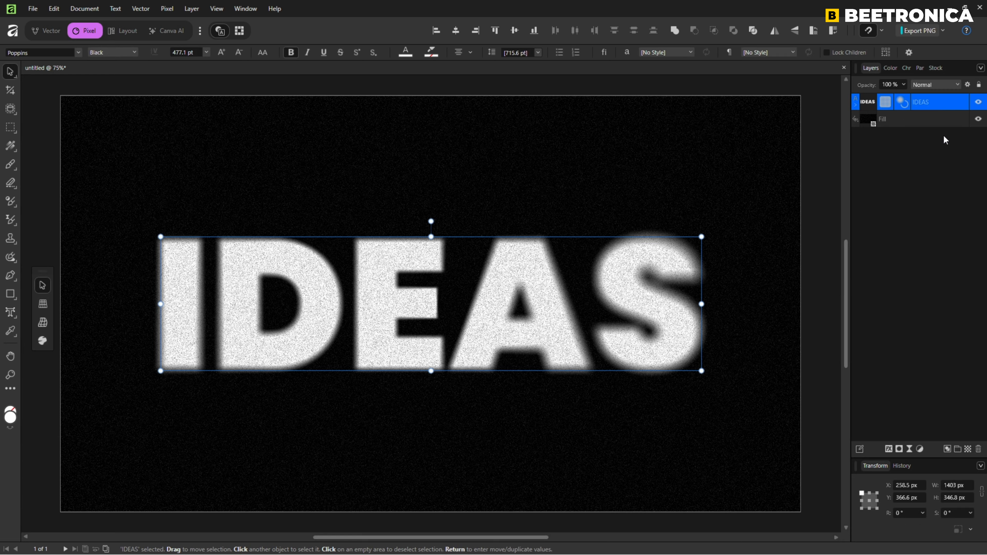
pyautogui.click(919, 449)
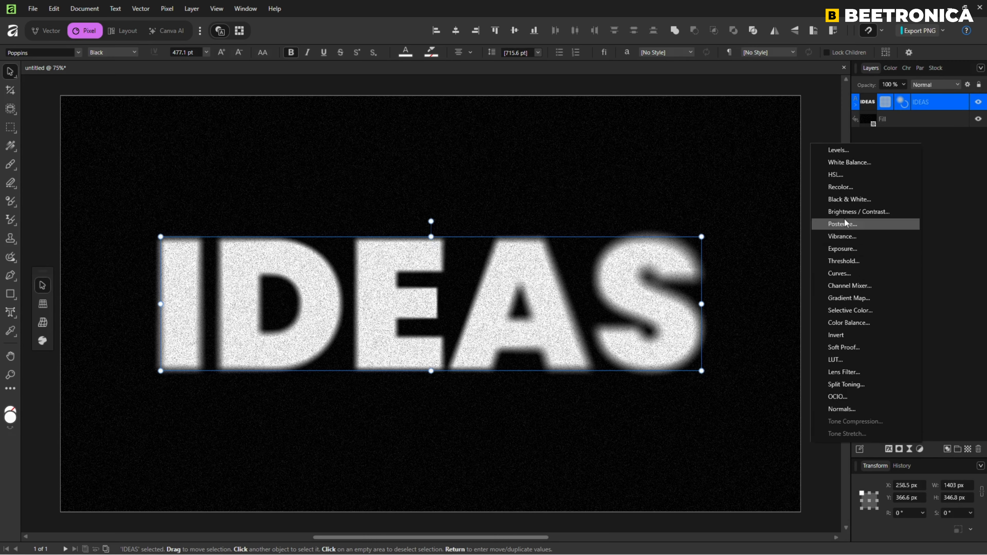
pyautogui.click(839, 188)
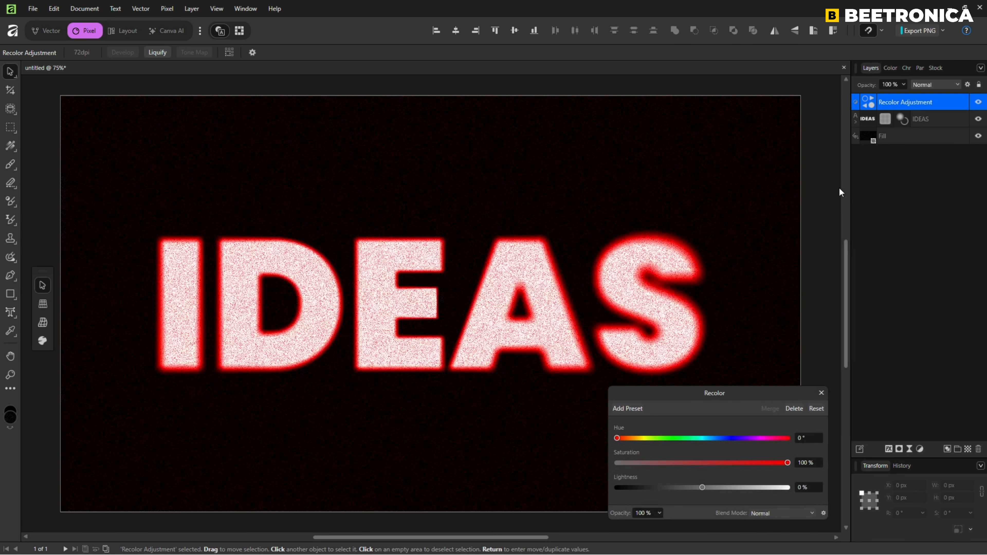
pyautogui.moveTo(617, 437); pyautogui.dragTo(788, 466)
pyautogui.moveTo(701, 488)
pyautogui.mouseDown()
pyautogui.moveTo(715, 488)
pyautogui.moveTo(688, 489)
pyautogui.moveTo(712, 489)
pyautogui.mouseUp()
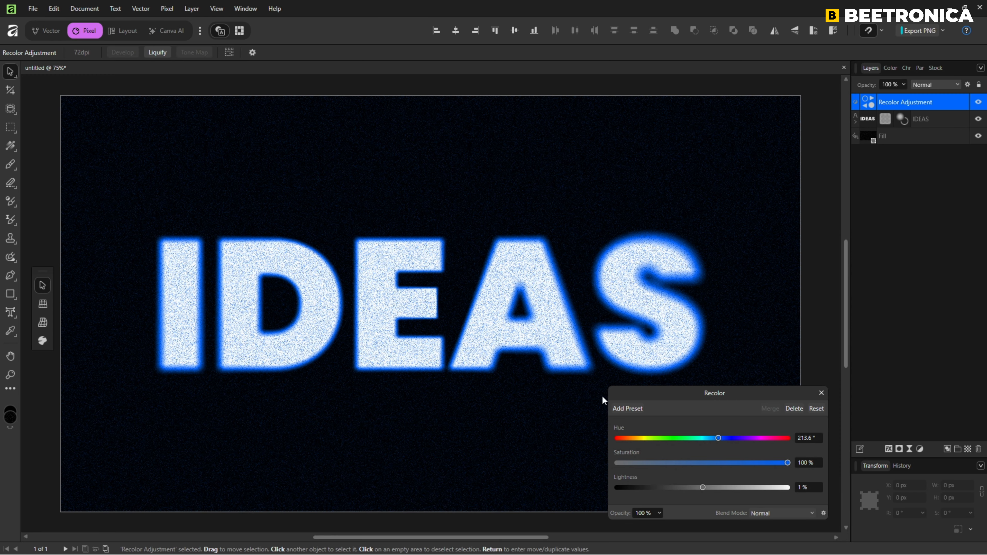
pyautogui.click(820, 392)
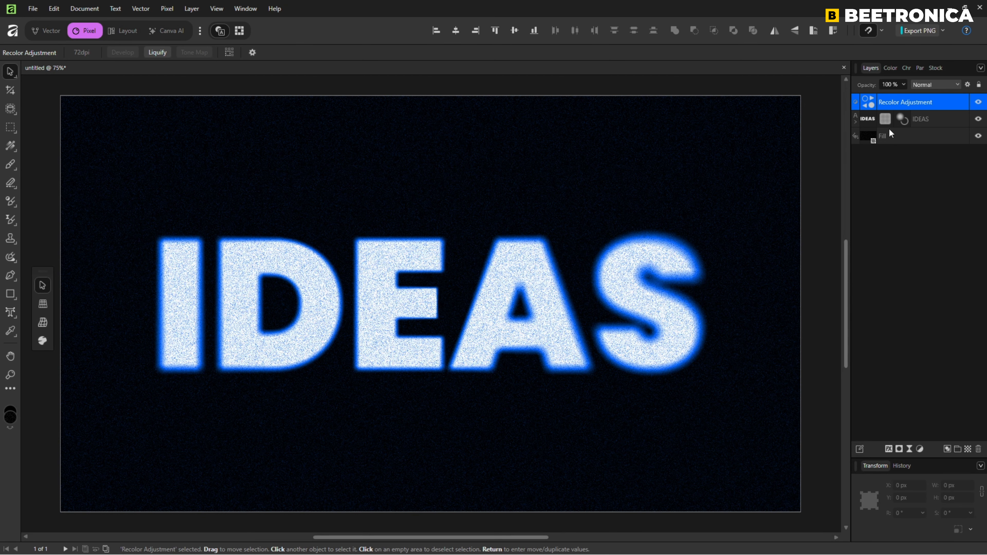
# Step: Hide the Recolor adjustment layer and fill the IDEAS text with solid magenta (FF00AE)
pyautogui.click(913, 119)
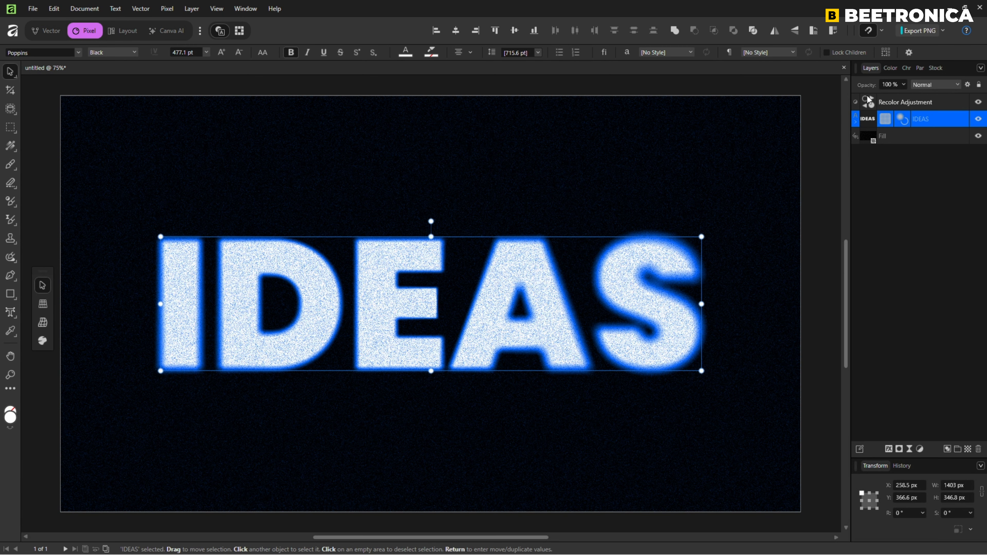
pyautogui.click(978, 102)
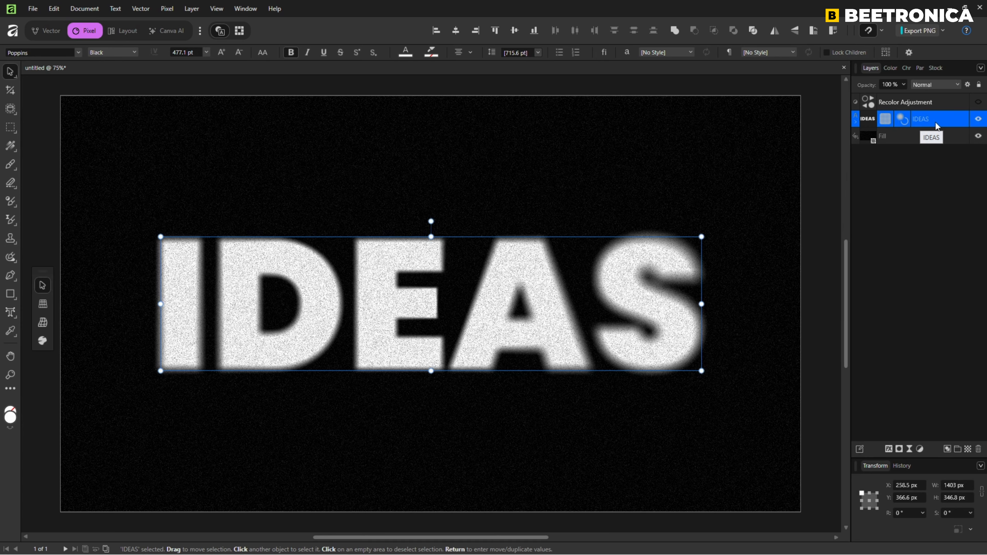
pyautogui.click(405, 52)
pyautogui.moveTo(391, 118); pyautogui.dragTo(428, 108)
# Step: Change the text fill to a linear gradient and set its start stop to cyan (00FFF7)
pyautogui.click(391, 65)
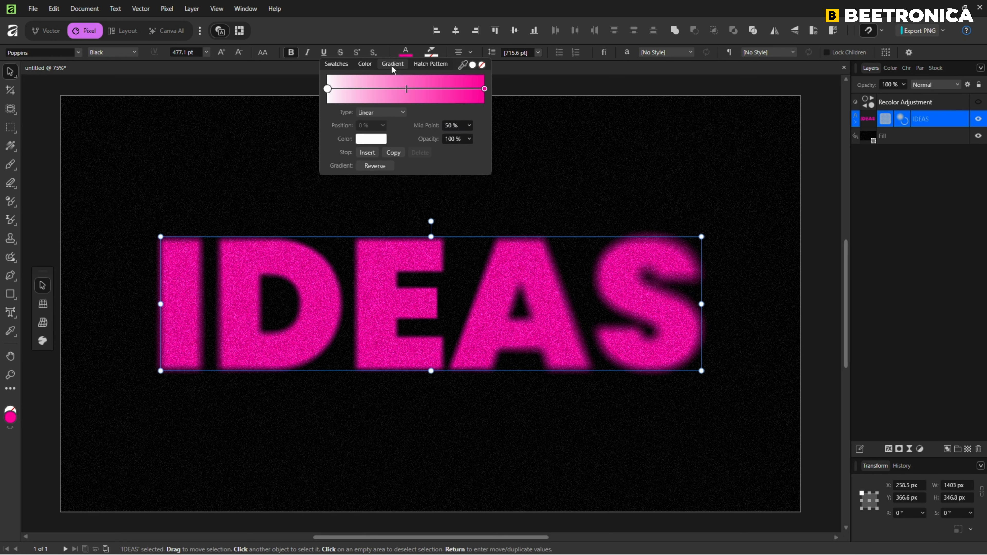
pyautogui.click(327, 89)
pyautogui.click(371, 139)
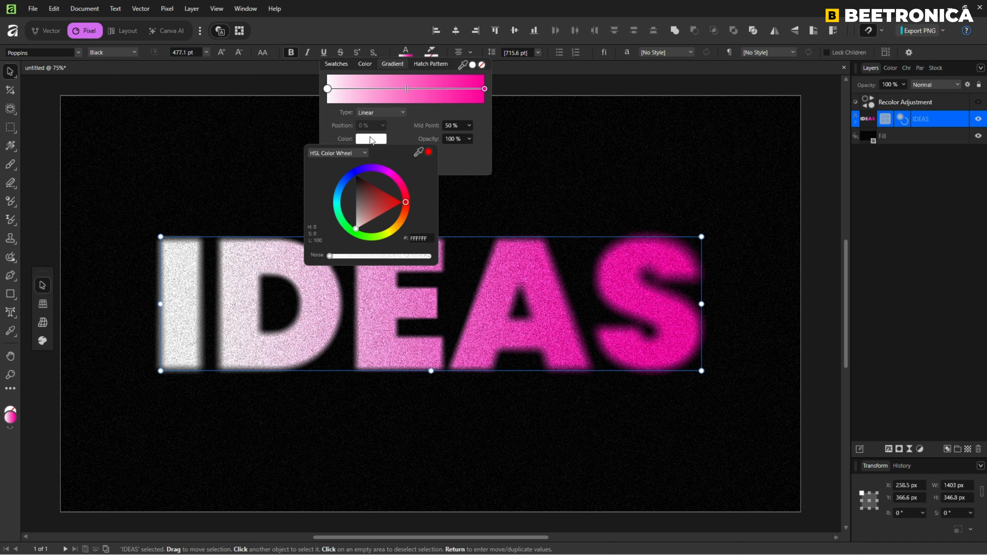
pyautogui.moveTo(339, 195); pyautogui.dragTo(340, 203)
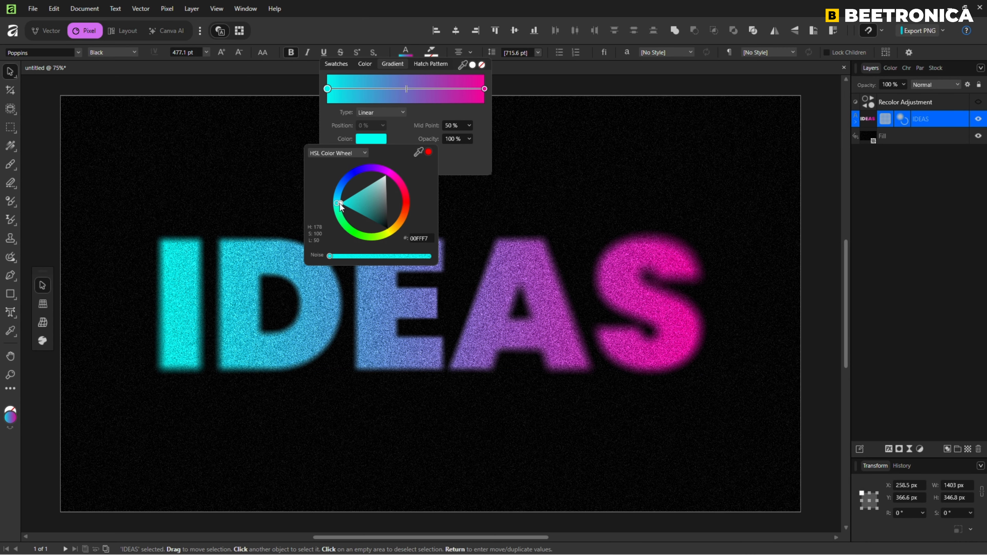
# Step: Set the end stop of the text gradient to red (FF0017)
pyautogui.click(485, 89)
pyautogui.click(371, 139)
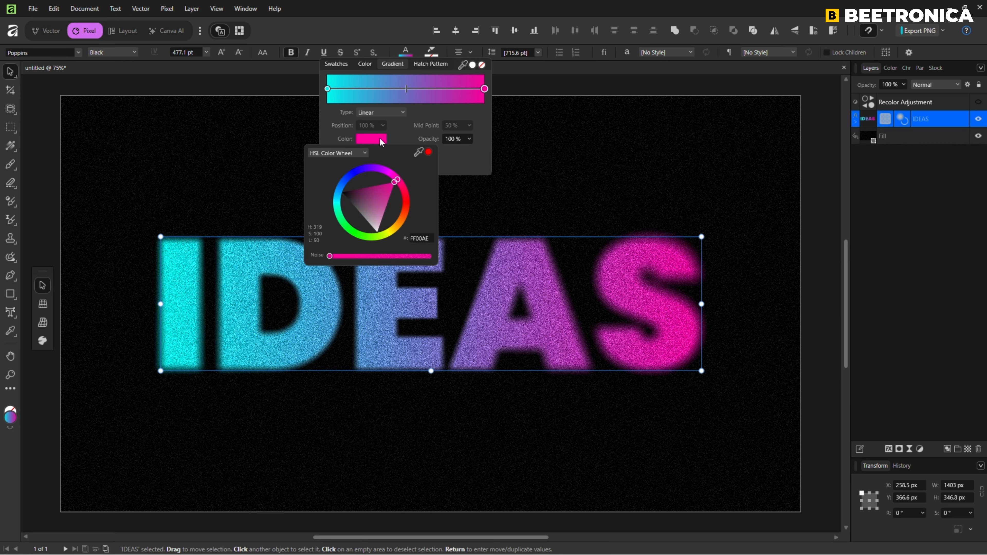
pyautogui.moveTo(397, 193); pyautogui.dragTo(408, 198)
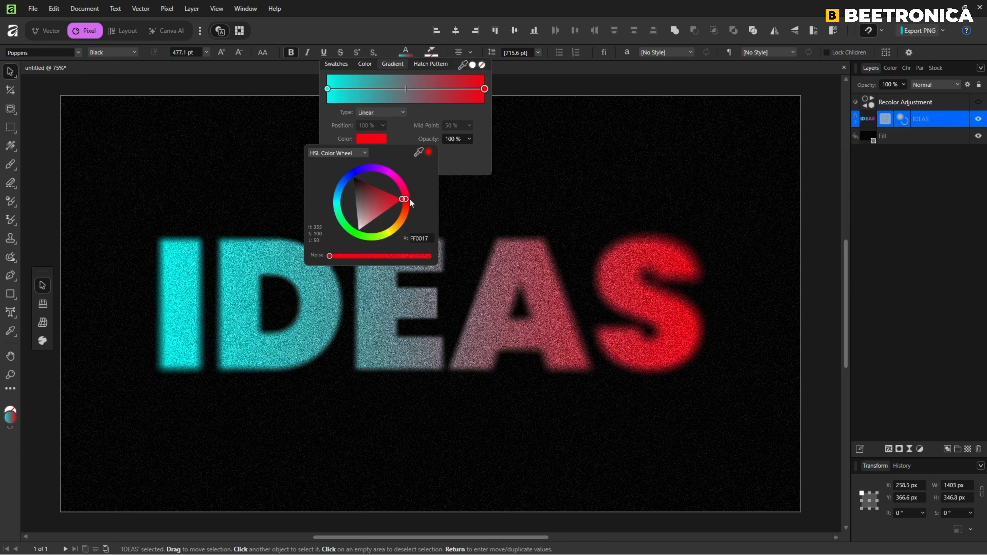
# Step: Add a middle stop at 50 % to the text gradient, colour it vivid blue-violet, and deselect the text
pyautogui.click(409, 88)
pyautogui.moveTo(408, 89); pyautogui.dragTo(406, 89)
pyautogui.click(376, 137)
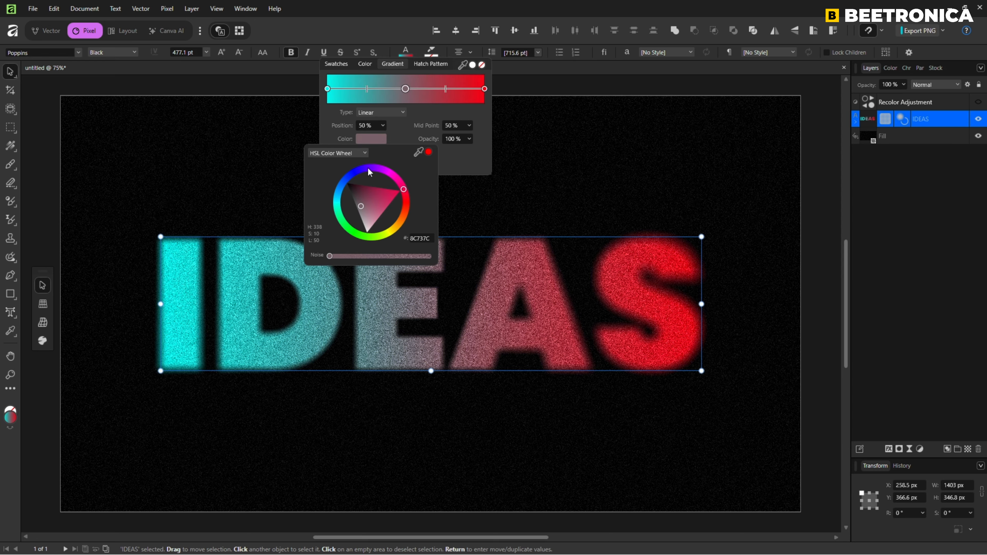
pyautogui.moveTo(368, 167); pyautogui.dragTo(370, 174)
pyautogui.click(371, 177)
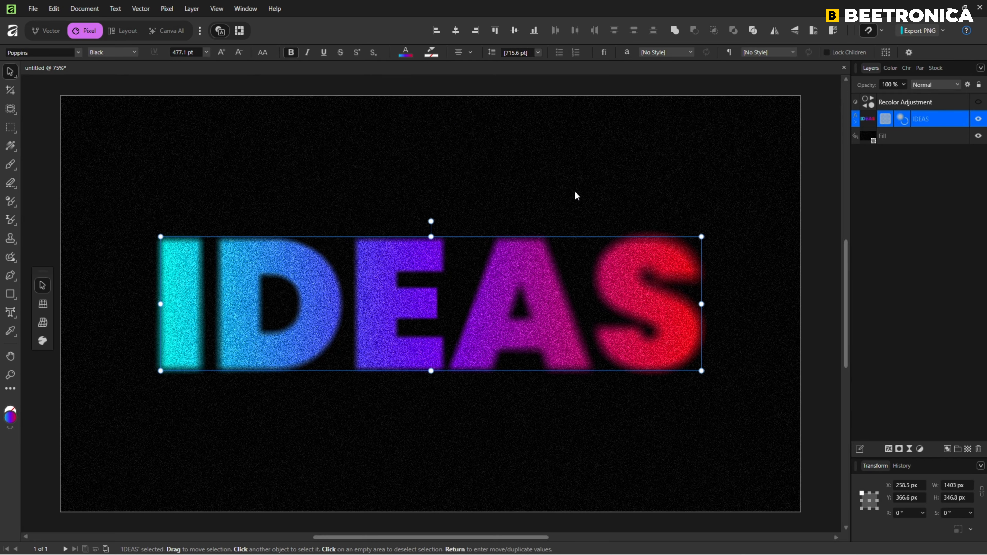
pyautogui.click(823, 225)
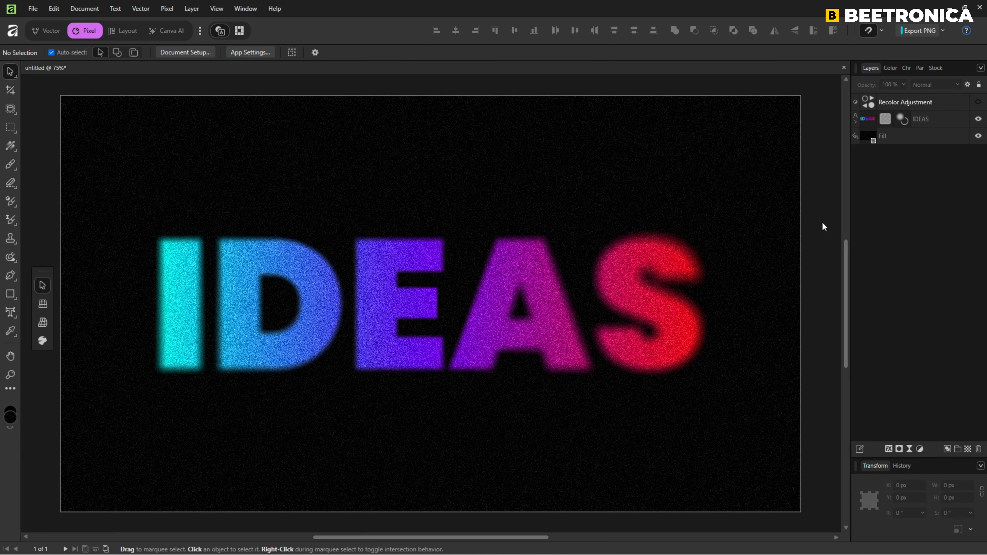